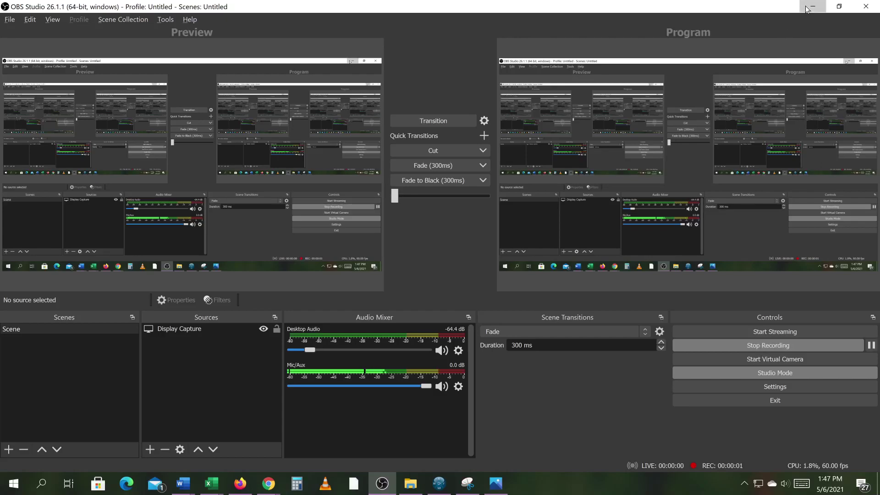
# Edit Adaptive sweep.3 and remove UserSection.5 on Point.17, leaving four sections
pyautogui.click(808, 9)
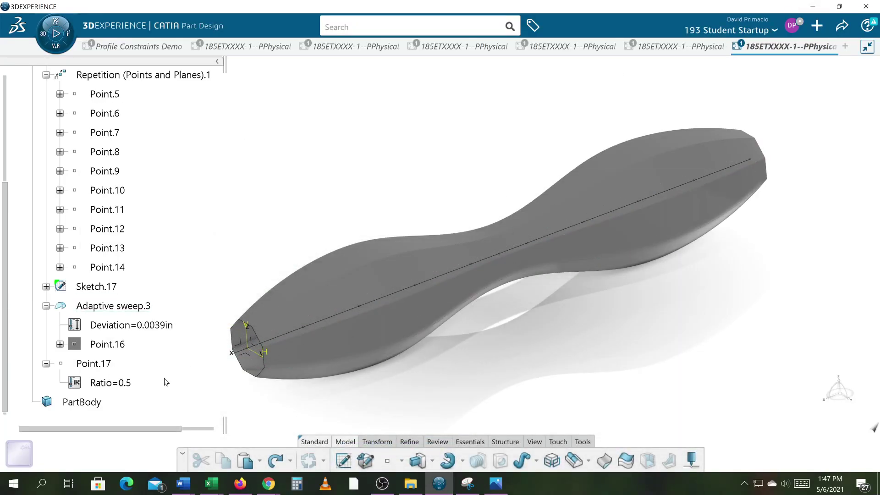
pyautogui.doubleClick(137, 307)
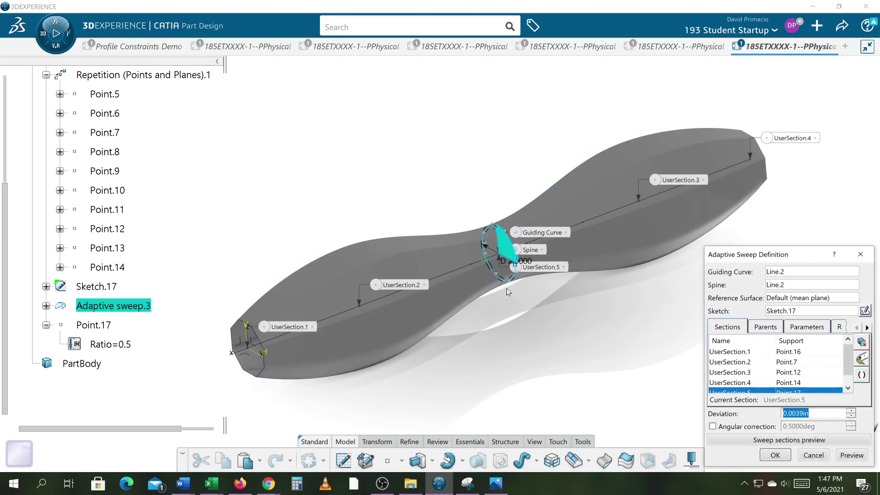
pyautogui.scroll(-1, 711, 361)
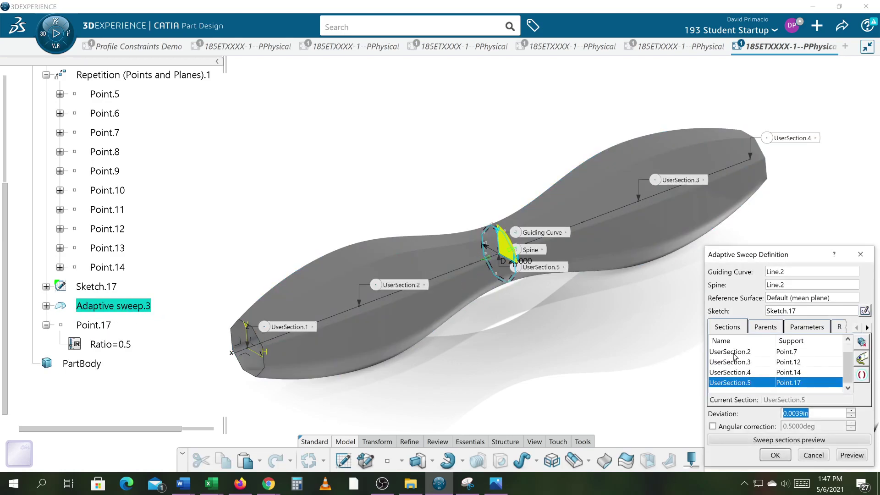
pyautogui.rightClick(733, 386)
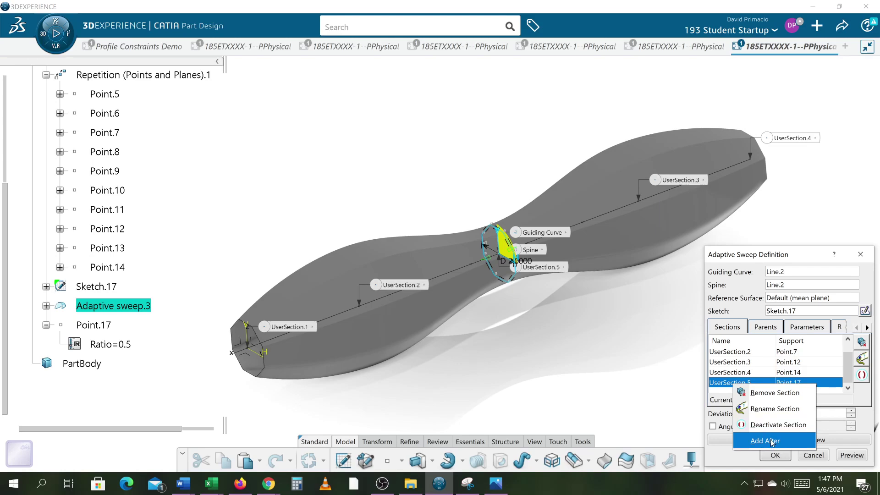
pyautogui.click(775, 400)
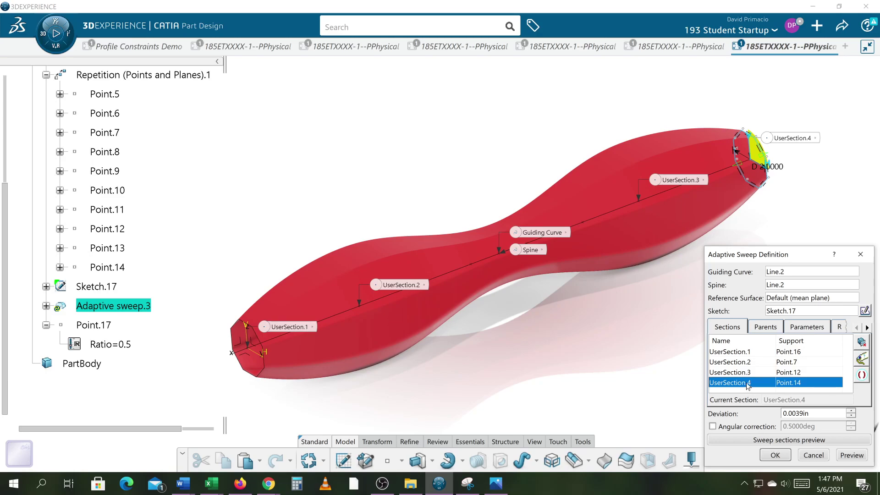
pyautogui.click(739, 362)
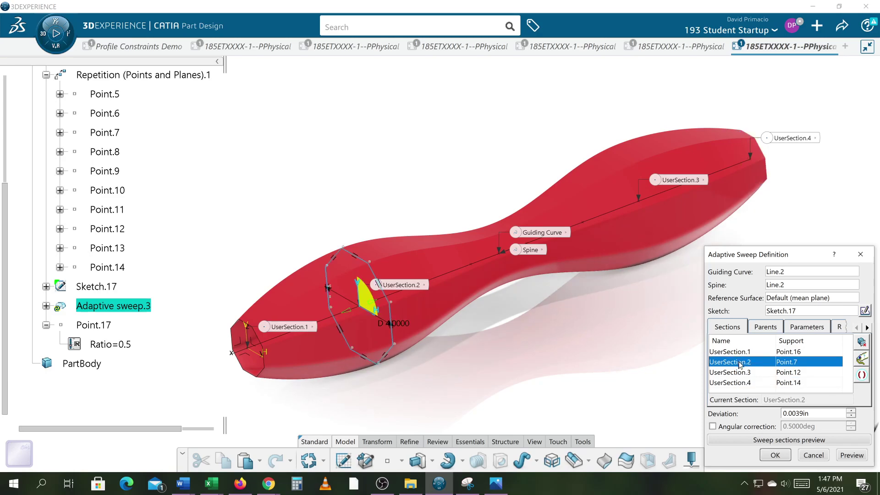
pyautogui.rightClick(739, 363)
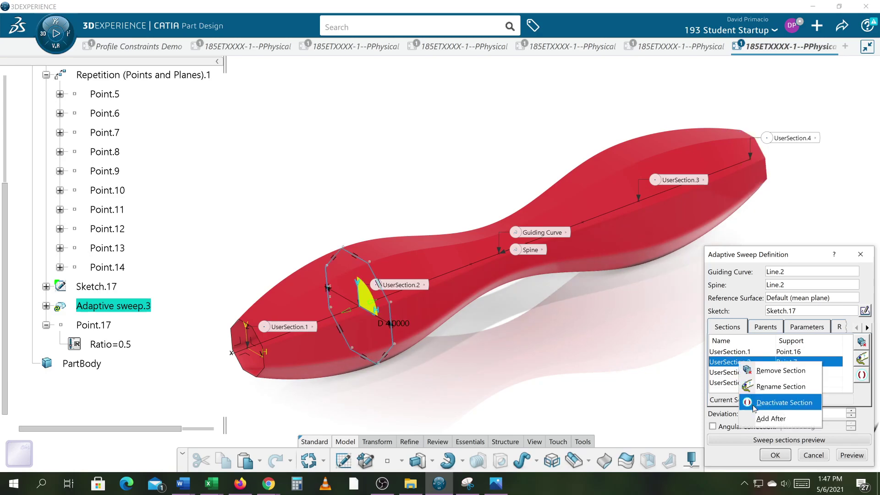
pyautogui.press('Escape')
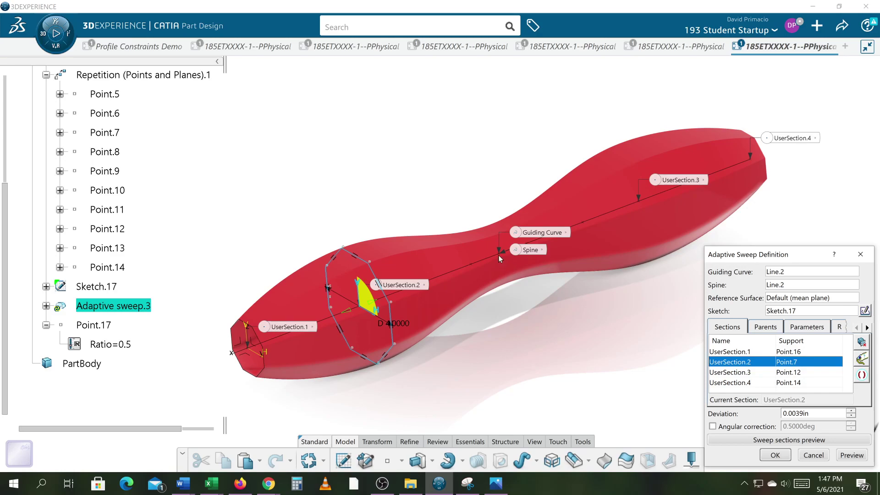
pyautogui.click(117, 327)
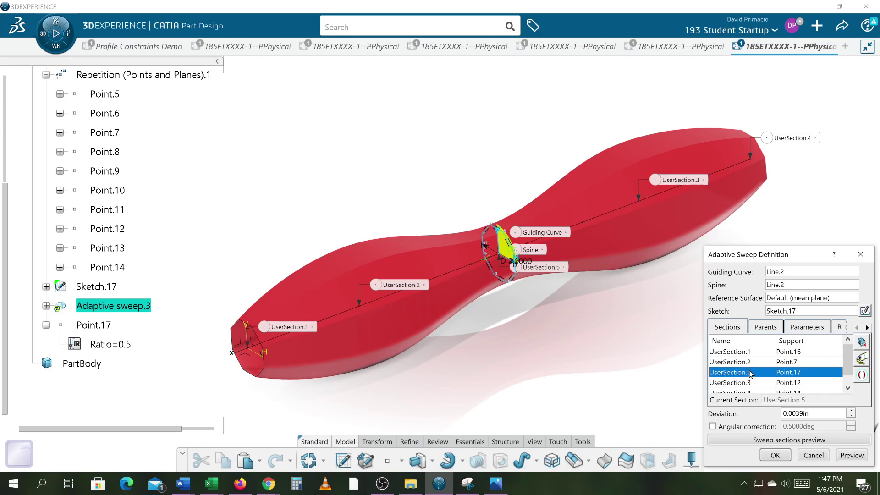
pyautogui.scroll(-1, 744, 372)
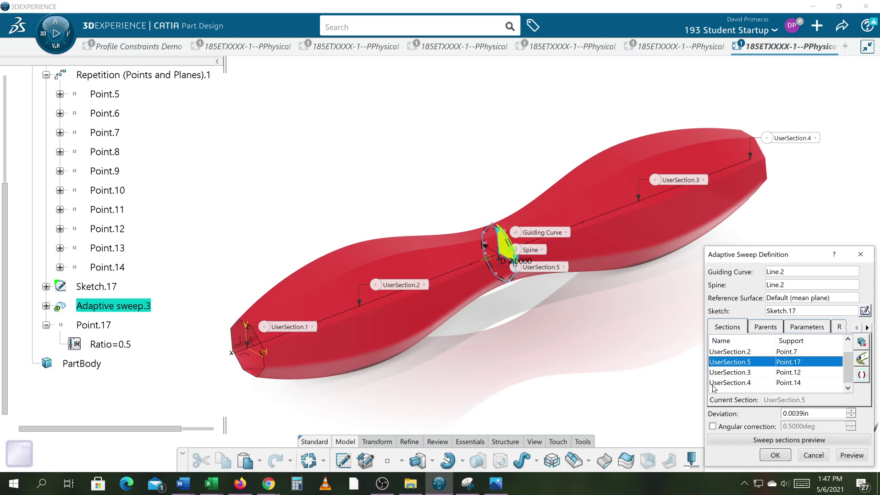
pyautogui.click(844, 456)
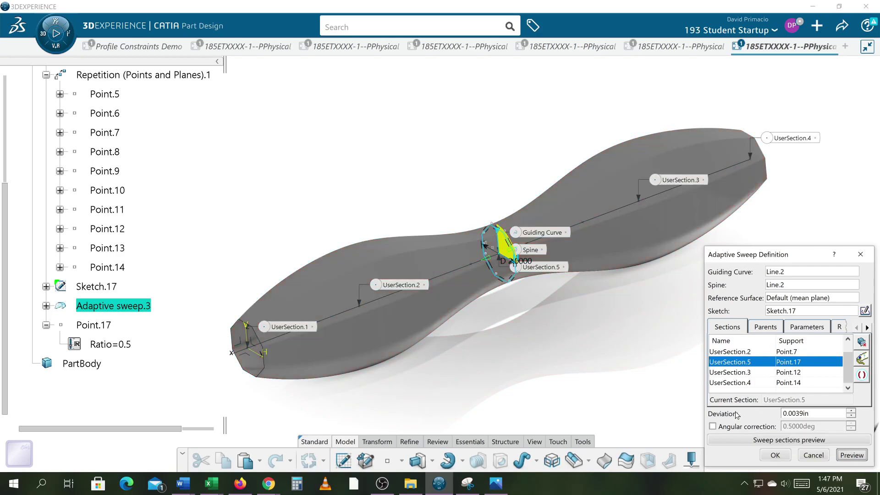
pyautogui.rightClick(736, 363)
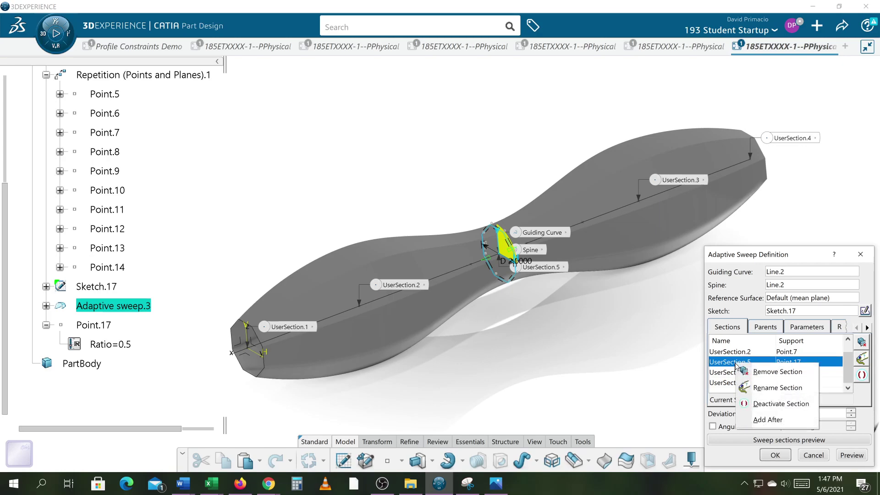
pyautogui.click(775, 365)
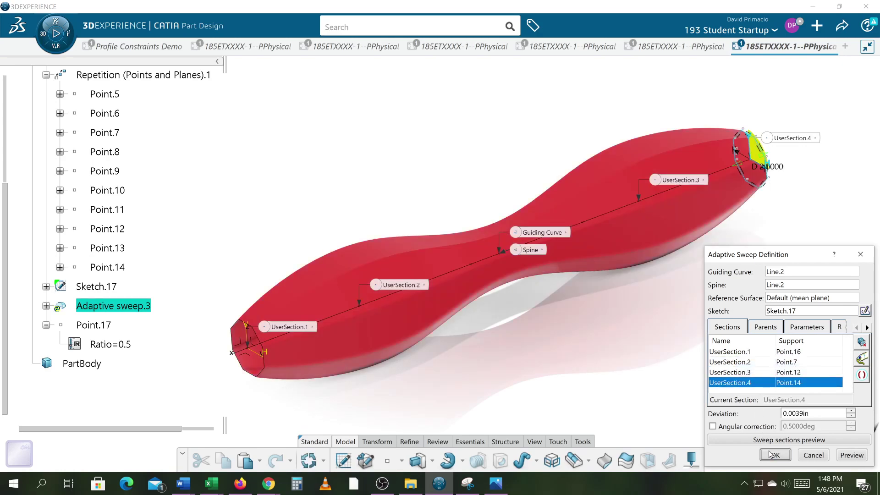
# Apply the four-section octagonal bar, then reopen Adaptive sweep.3 with UserSection.2 current
pyautogui.click(772, 454)
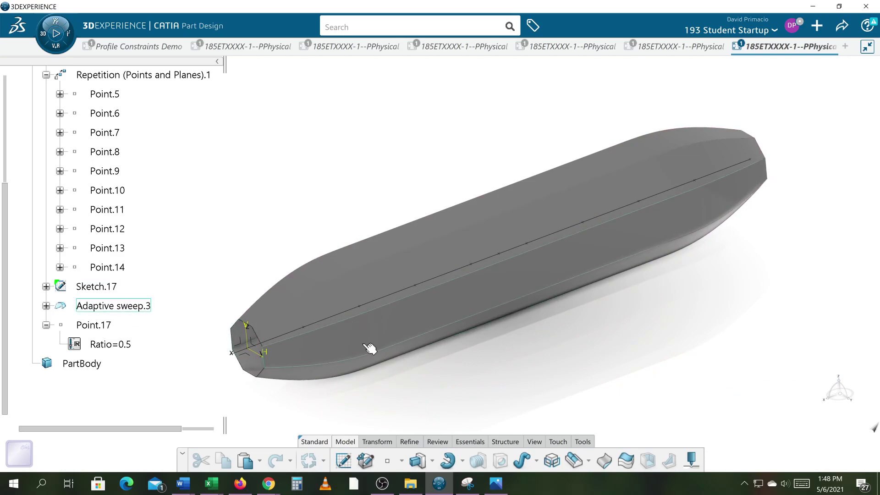
pyautogui.doubleClick(136, 311)
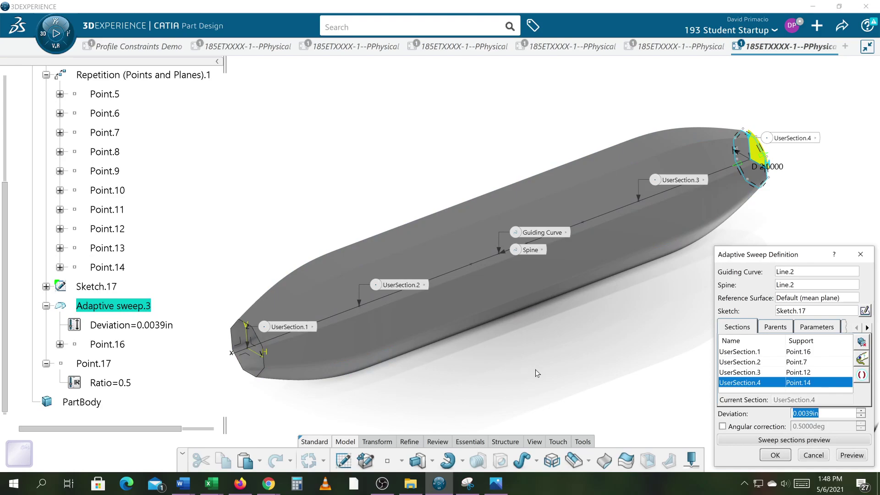
pyautogui.click(728, 363)
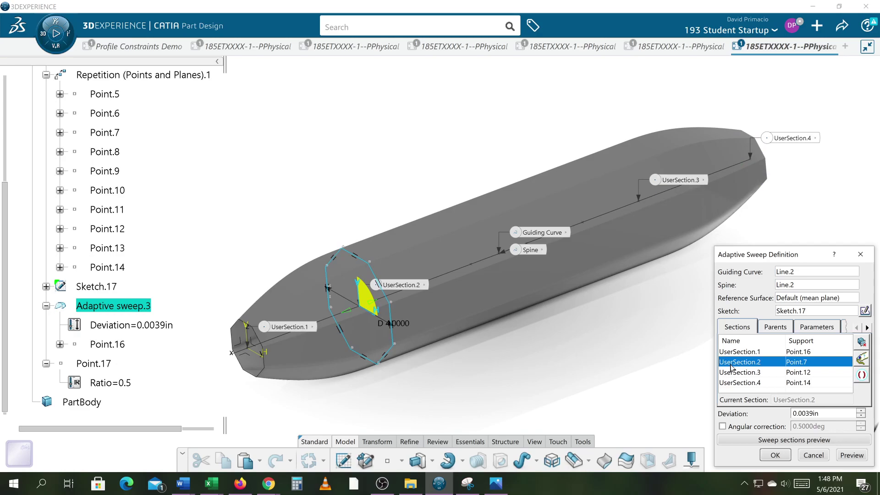
pyautogui.rightClick(732, 367)
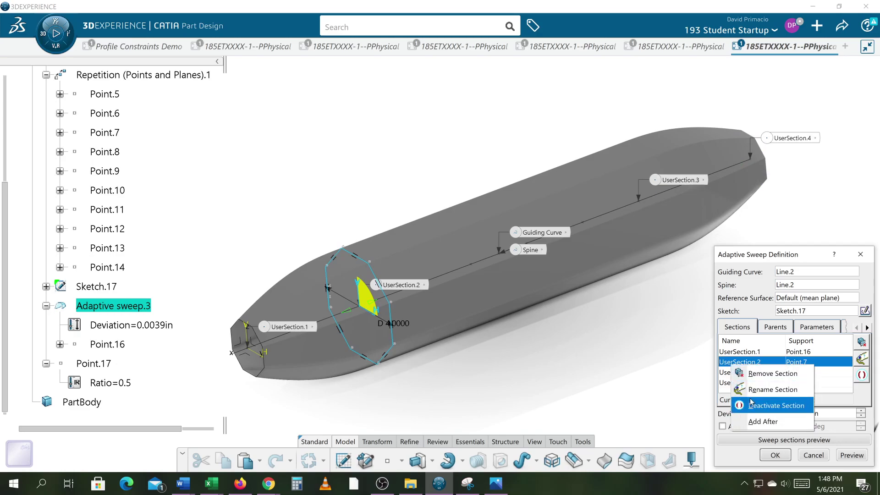
pyautogui.click(764, 421)
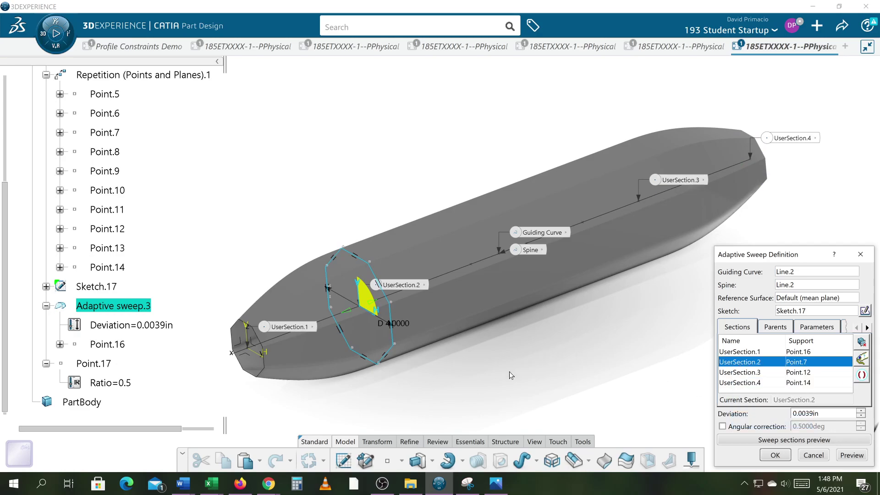
pyautogui.moveTo(512, 376)
pyautogui.mouseDown(button='middle')
pyautogui.moveTo(515, 355)
pyautogui.moveTo(440, 348)
pyautogui.moveTo(446, 380)
pyautogui.mouseUp(button='middle')
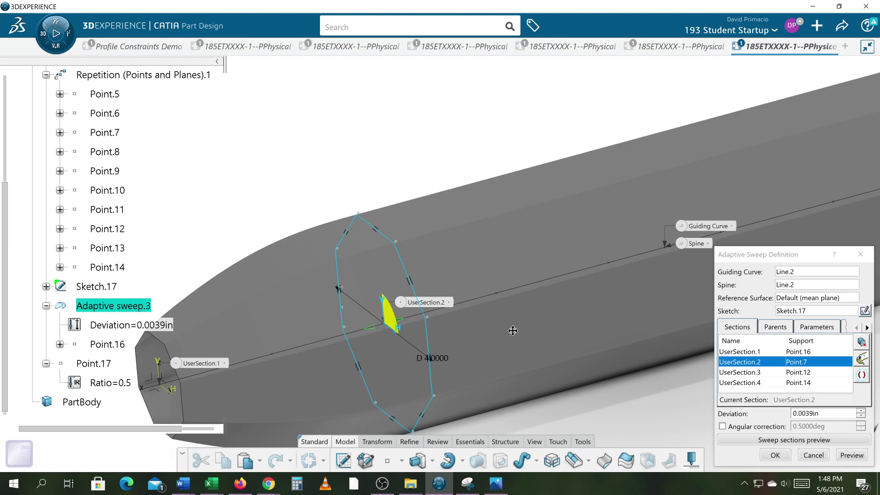
pyautogui.moveTo(487, 349); pyautogui.dragTo(518, 323, button='middle')
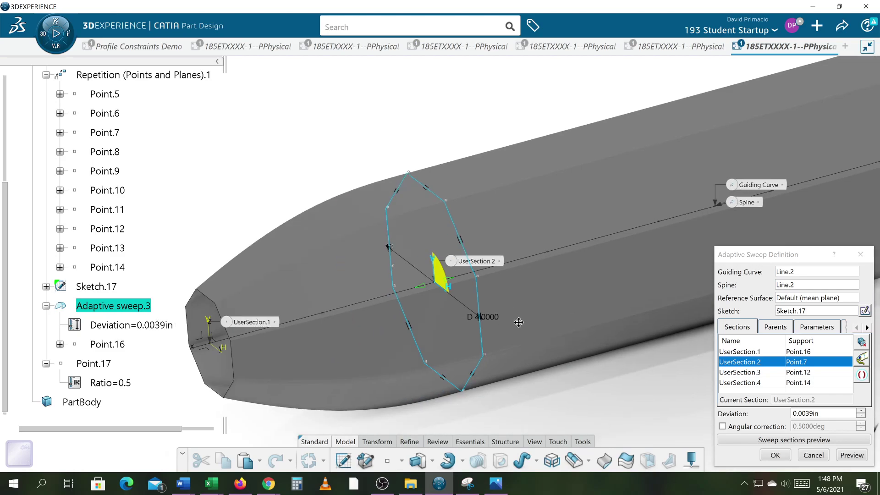
# Add a UserSection.5 on Point.6 after UserSection.1
pyautogui.click(741, 352)
pyautogui.rightClick(741, 354)
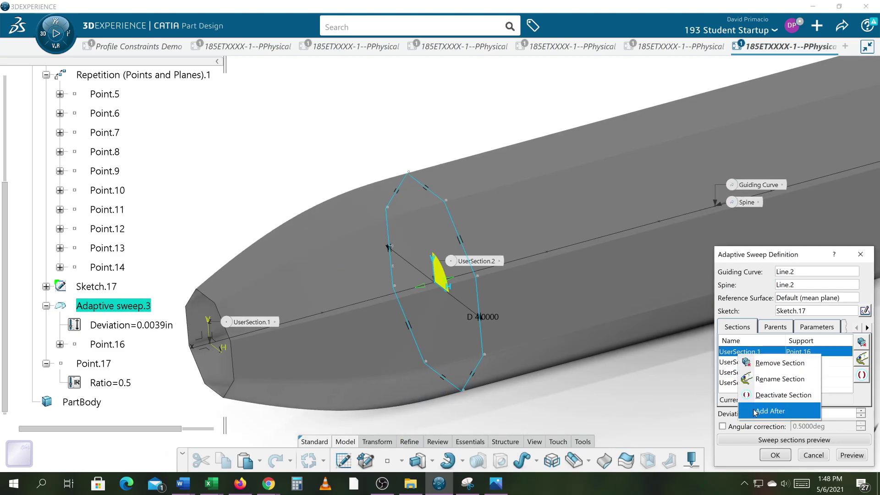
pyautogui.click(755, 411)
pyautogui.click(323, 313)
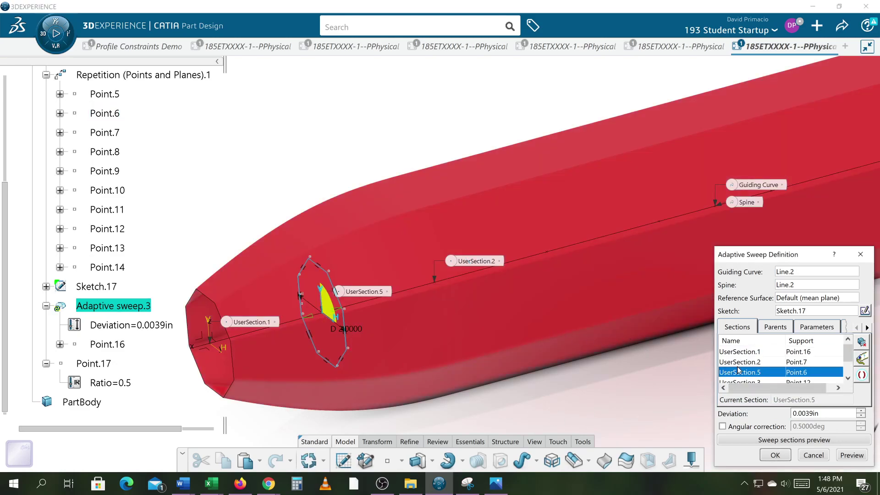
pyautogui.click(738, 370)
# Remove UserSection.5 again and review UserSection.1–3, leaving UserSection.3 current
pyautogui.scroll(-1, 739, 369)
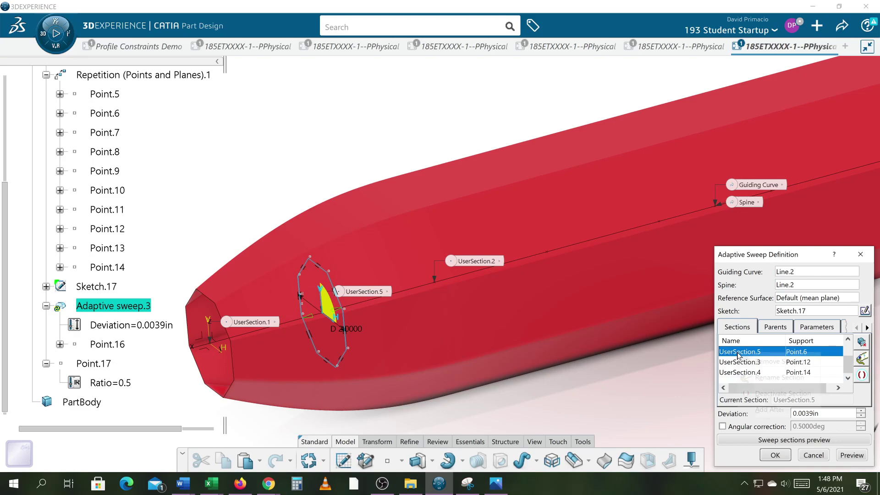
pyautogui.rightClick(738, 355)
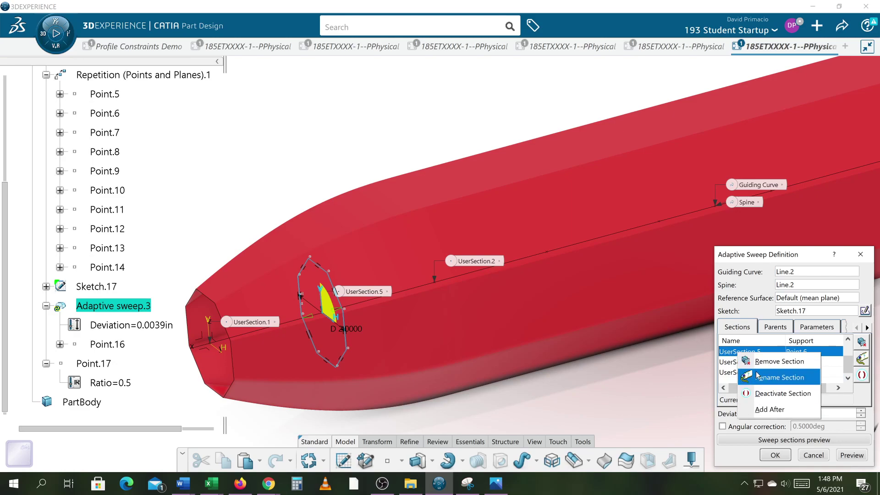
pyautogui.click(759, 362)
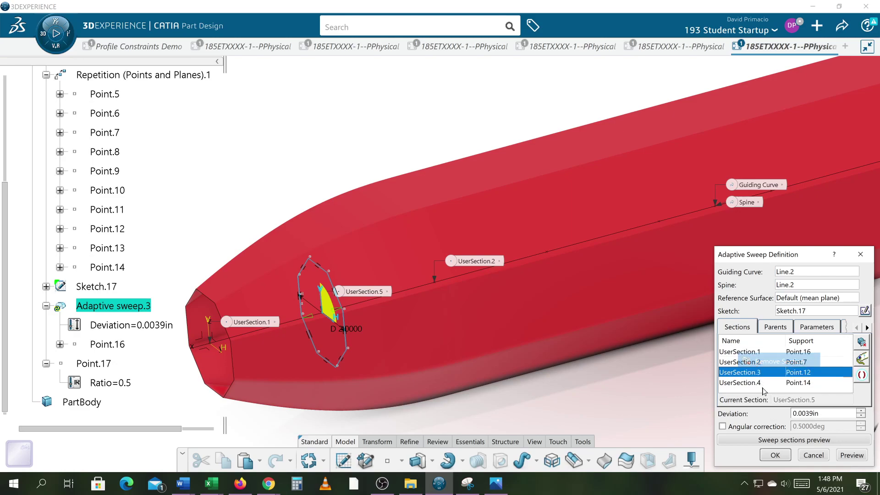
pyautogui.click(743, 358)
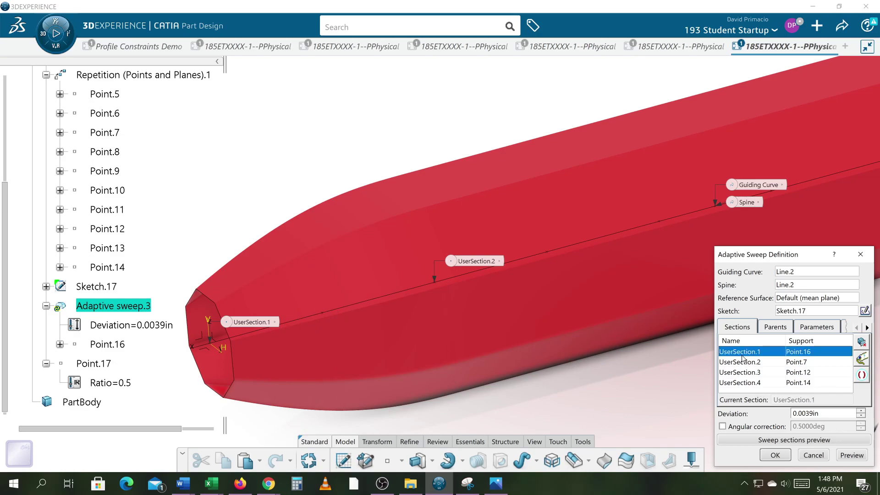
pyautogui.click(741, 362)
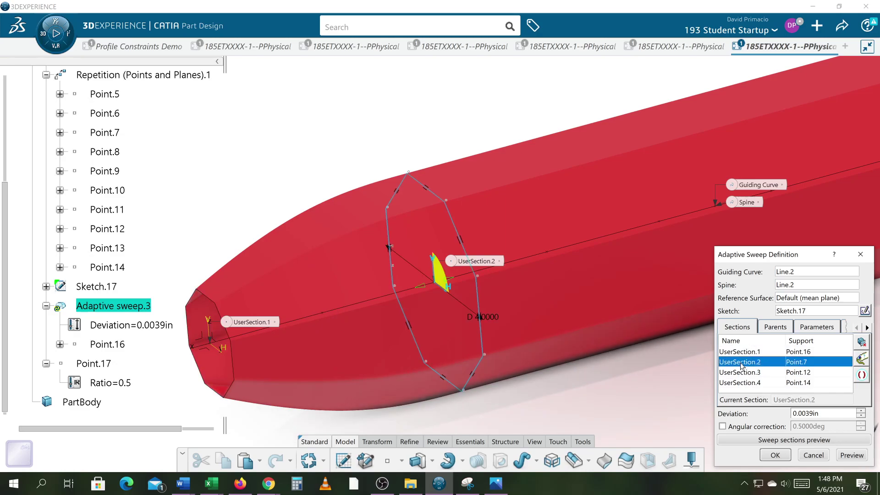
pyautogui.click(741, 372)
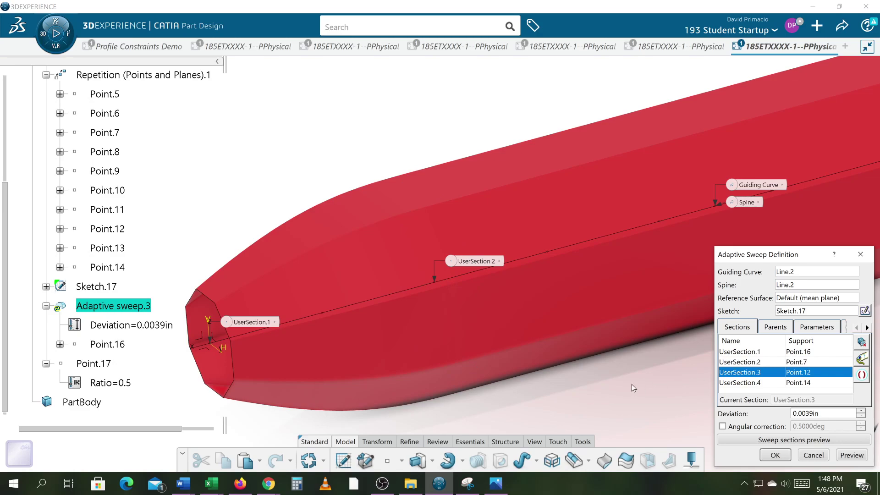
pyautogui.moveTo(523, 401); pyautogui.dragTo(520, 422, button='middle')
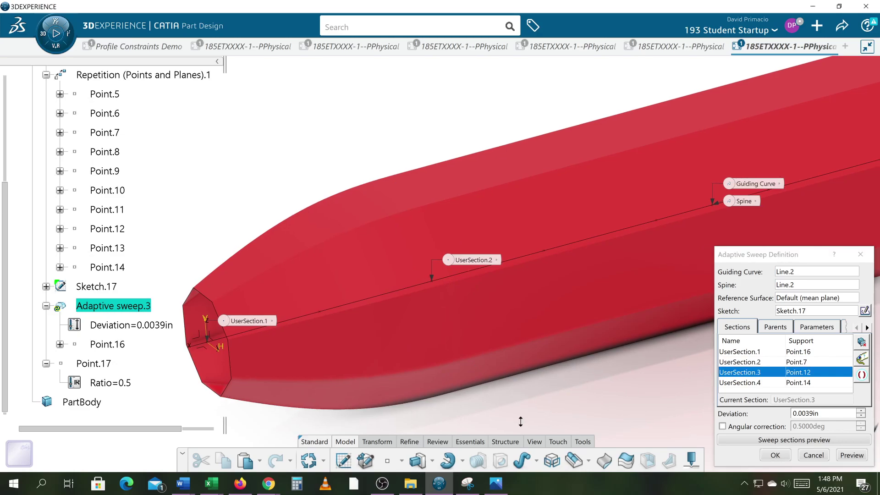
# Add UserSection.5 on Point.6 near the start of the sweep
pyautogui.scroll(-3, 545, 384)
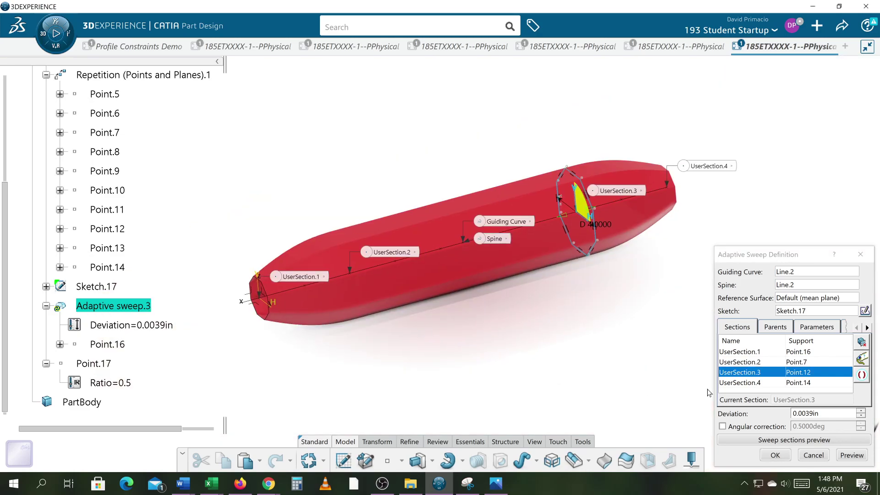
pyautogui.click(729, 362)
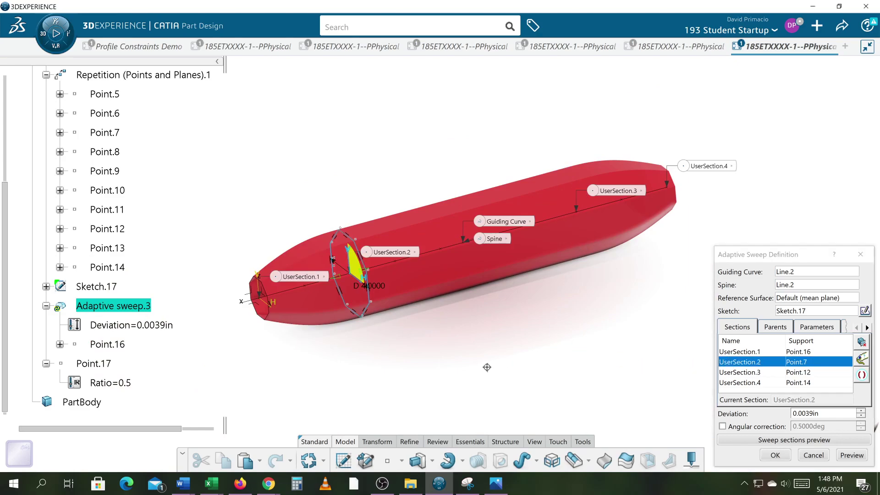
pyautogui.moveTo(567, 353); pyautogui.dragTo(662, 363, button='middle')
pyautogui.click(732, 352)
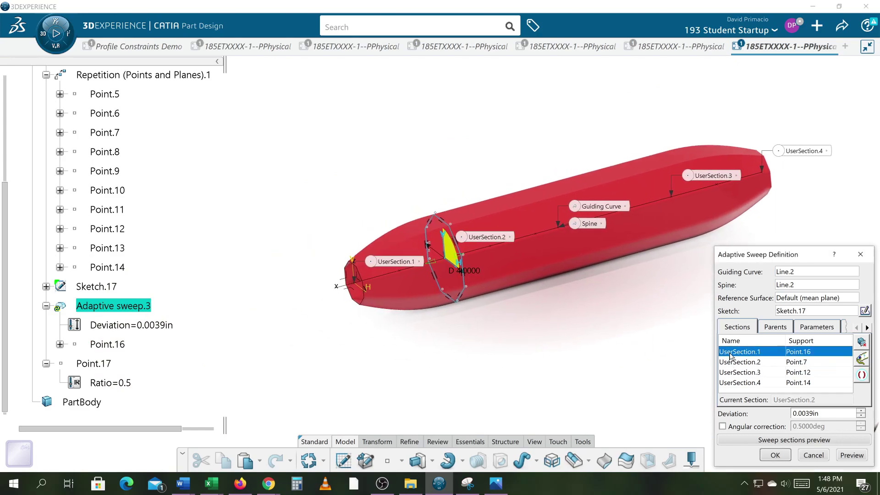
pyautogui.rightClick(732, 354)
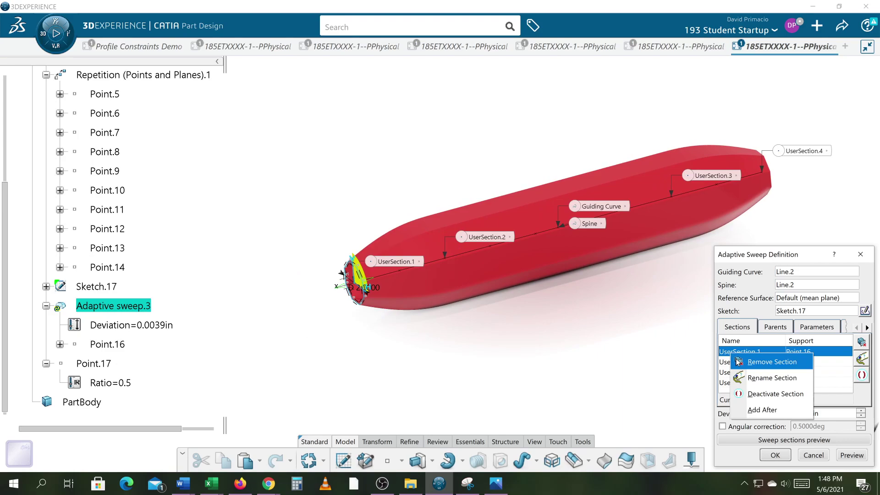
pyautogui.click(724, 400)
pyautogui.click(457, 347)
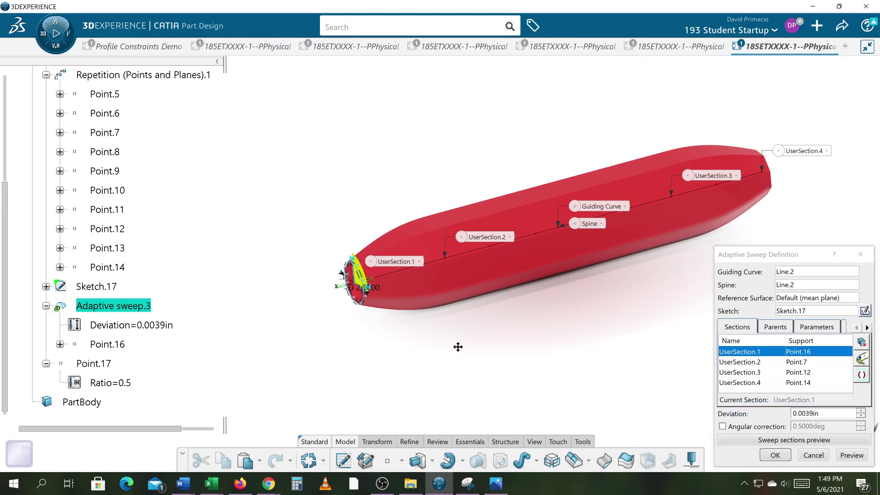
pyautogui.moveTo(486, 360)
pyautogui.keyDown('ctrl'); pyautogui.mouseDown(button='middle')
pyautogui.moveTo(489, 326)
pyautogui.moveTo(473, 322)
pyautogui.mouseUp(button='middle'); pyautogui.keyUp('ctrl')
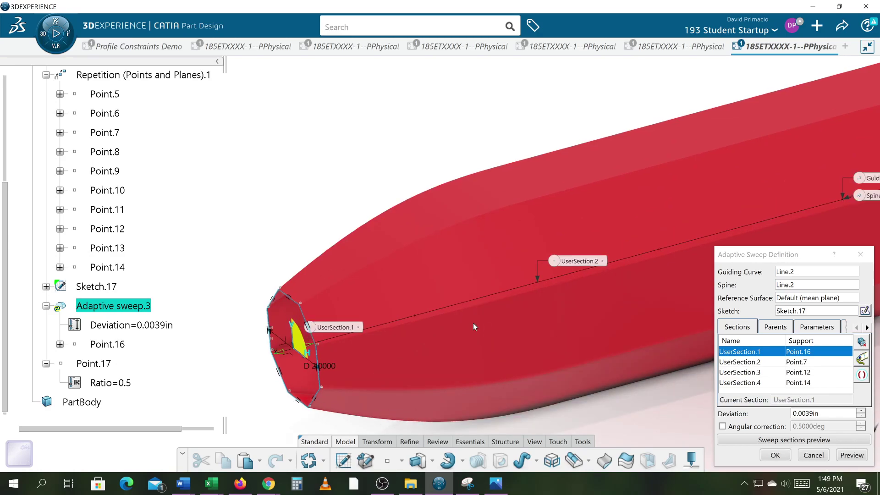
pyautogui.click(422, 319)
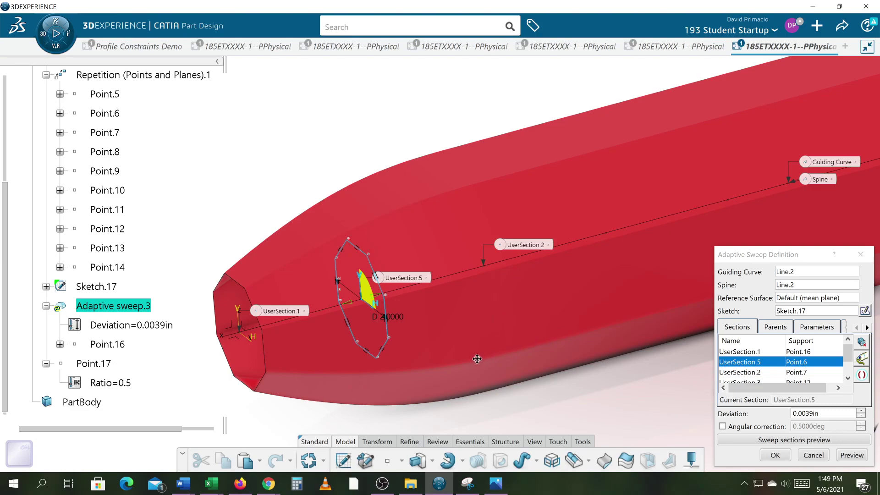
# Add UserSection.6 on Point.8 further along the guiding line
pyautogui.click(733, 372)
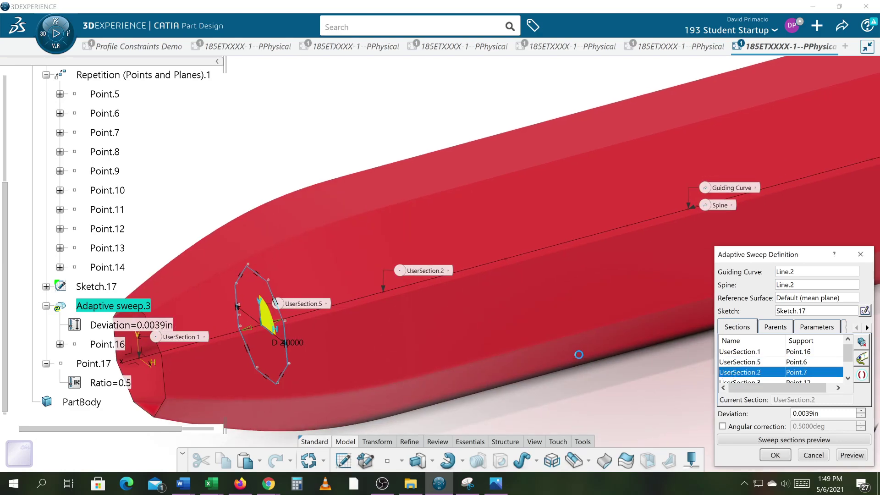
pyautogui.moveTo(506, 360); pyautogui.dragTo(445, 364, button='middle')
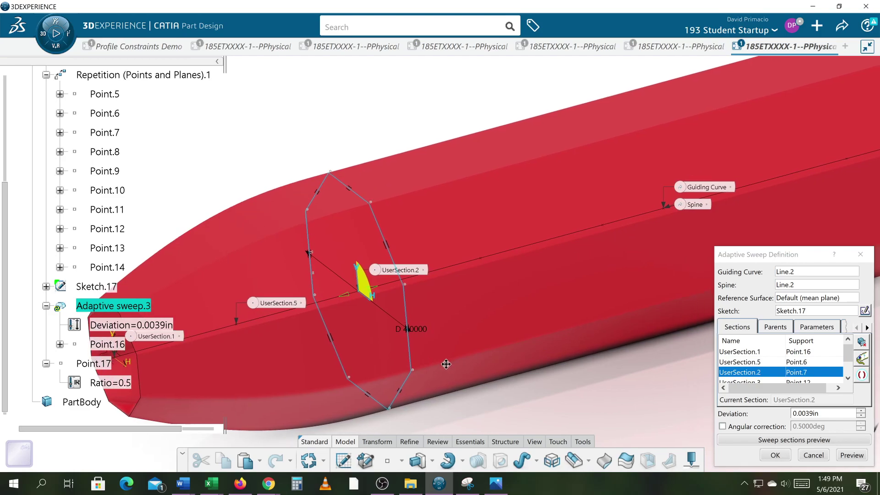
pyautogui.rightClick(731, 373)
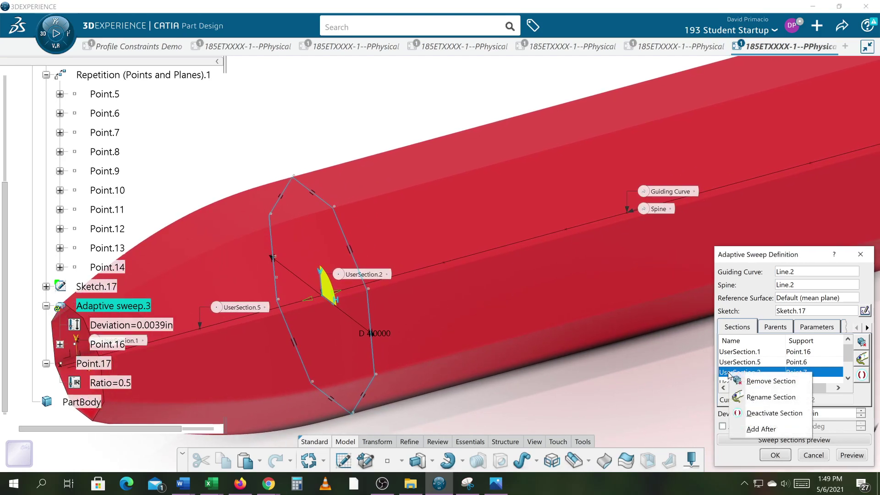
pyautogui.click(615, 387)
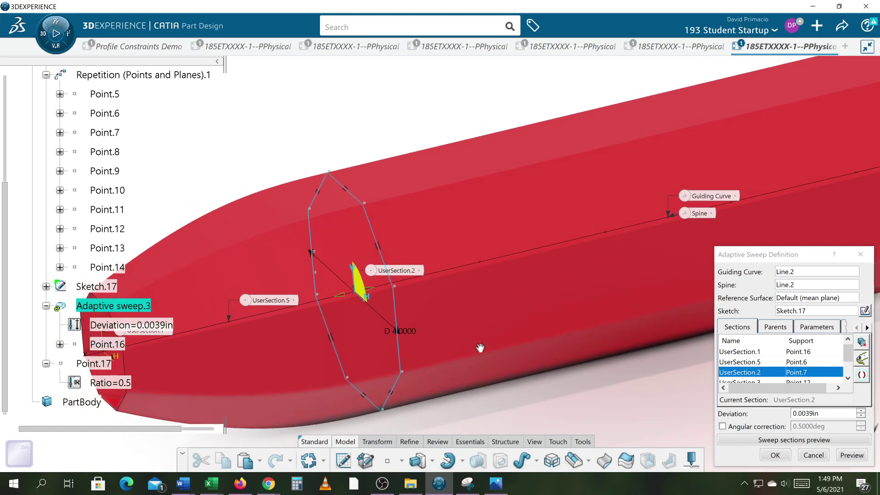
pyautogui.moveTo(504, 343)
pyautogui.mouseDown(button='middle')
pyautogui.moveTo(474, 349)
pyautogui.moveTo(587, 266)
pyautogui.mouseUp(button='middle')
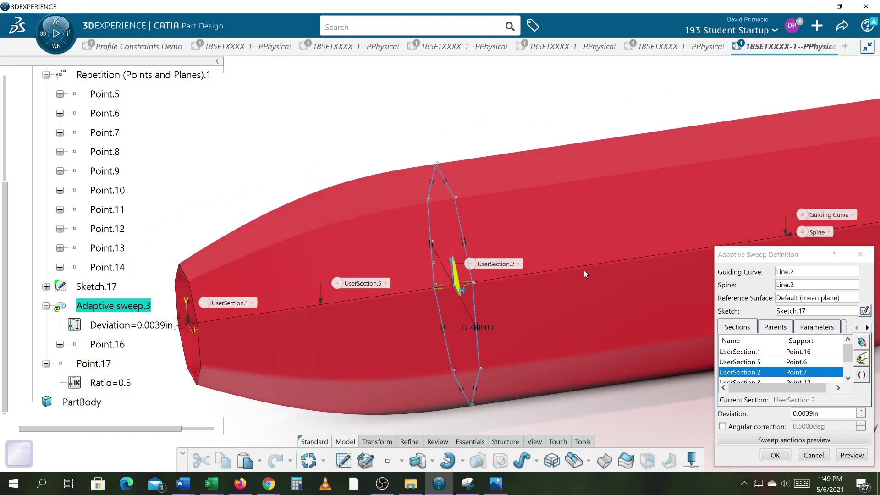
pyautogui.click(587, 267)
pyautogui.moveTo(627, 338); pyautogui.dragTo(459, 380, button='middle')
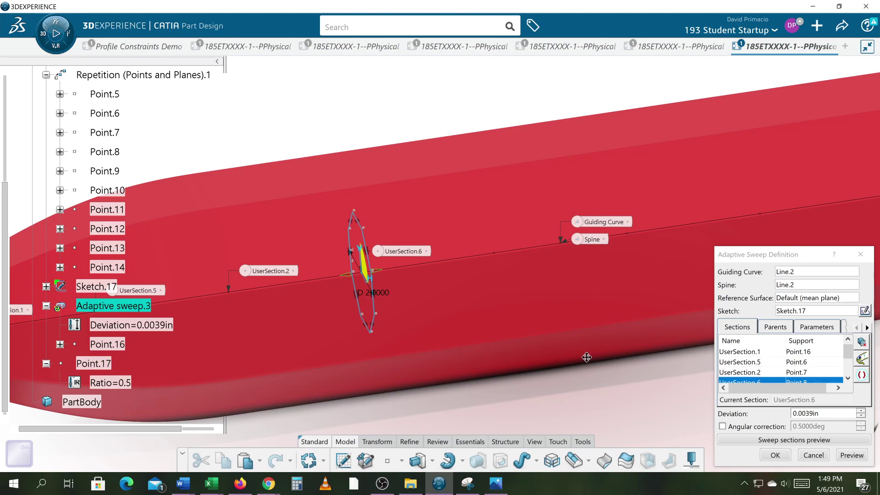
pyautogui.moveTo(587, 358); pyautogui.dragTo(559, 362, button='middle')
pyautogui.scroll(-1, 756, 361)
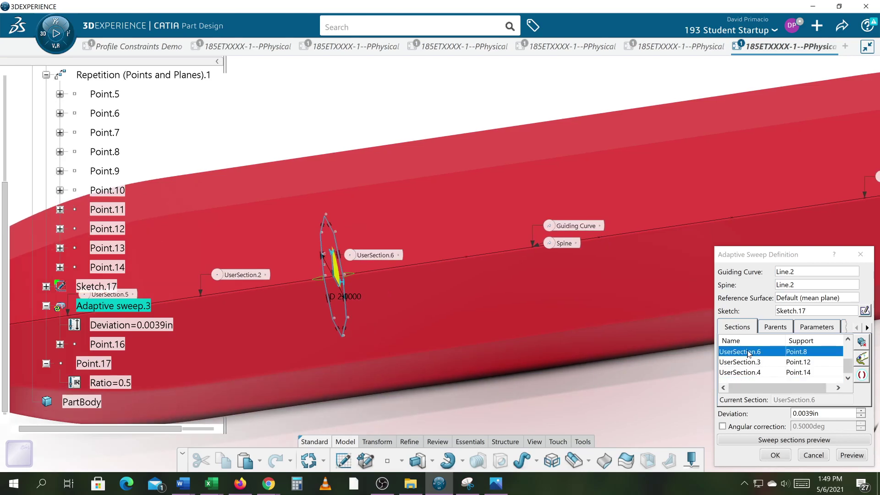
# Add UserSection.7 on Point.9 after UserSection.6
pyautogui.rightClick(748, 351)
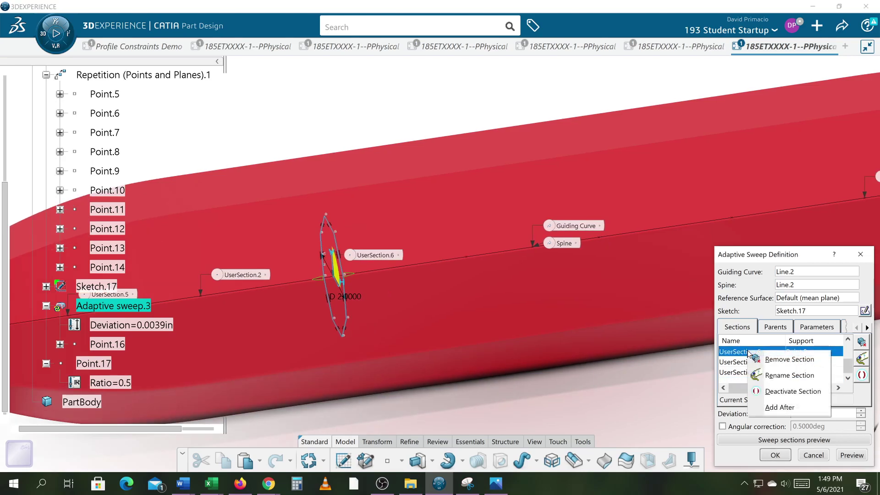
pyautogui.click(767, 407)
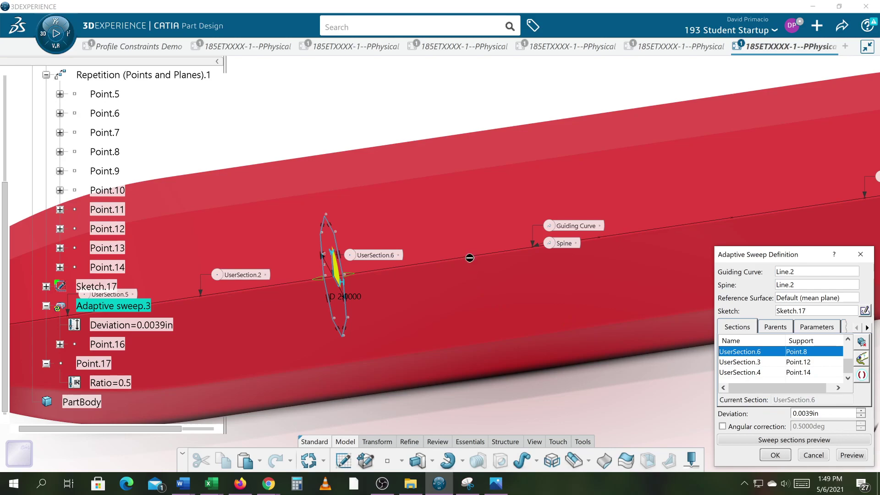
pyautogui.click(503, 264)
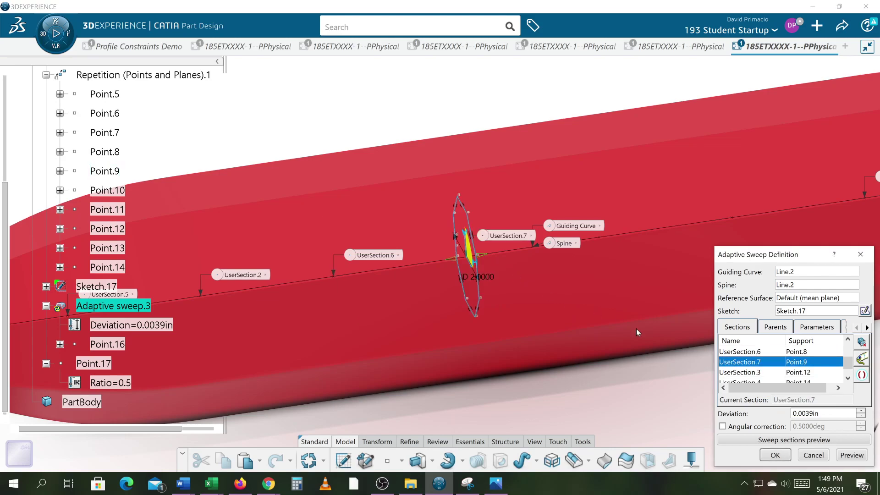
# Add UserSection.8 on Point.10 after UserSection.7
pyautogui.rightClick(750, 366)
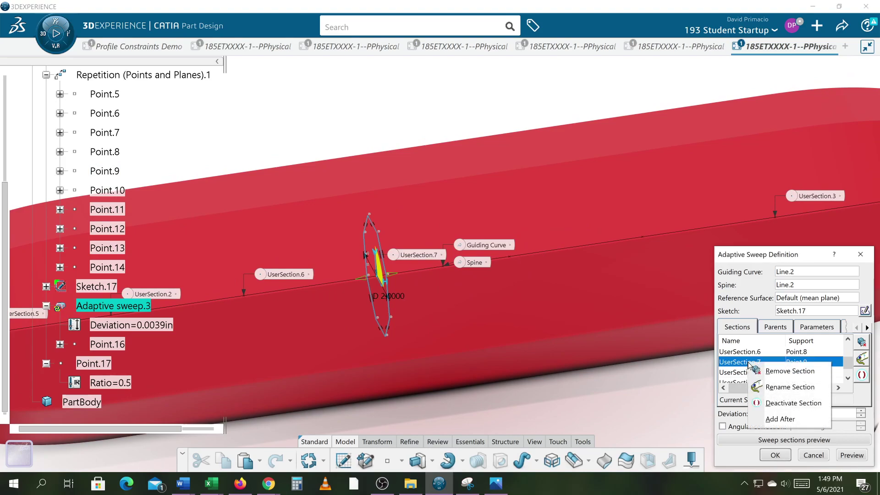
pyautogui.click(779, 418)
pyautogui.moveTo(477, 323)
pyautogui.mouseDown(button='middle')
pyautogui.moveTo(517, 322)
pyautogui.moveTo(415, 267)
pyautogui.mouseUp(button='middle')
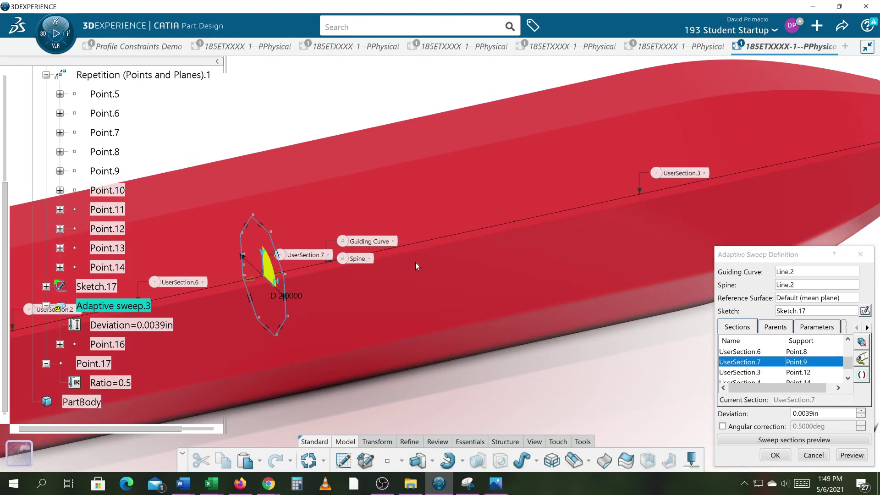
pyautogui.moveTo(415, 262); pyautogui.dragTo(520, 336, button='middle')
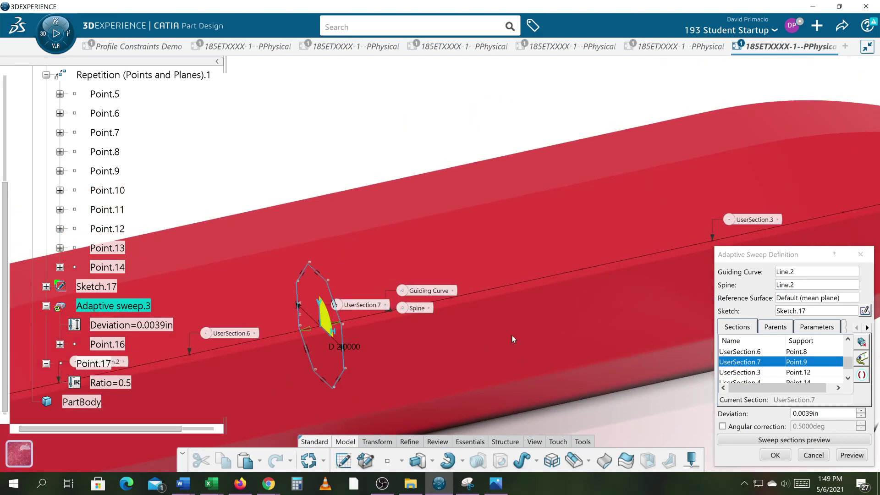
pyautogui.scroll(2, 508, 330)
pyautogui.scroll(1, 505, 332)
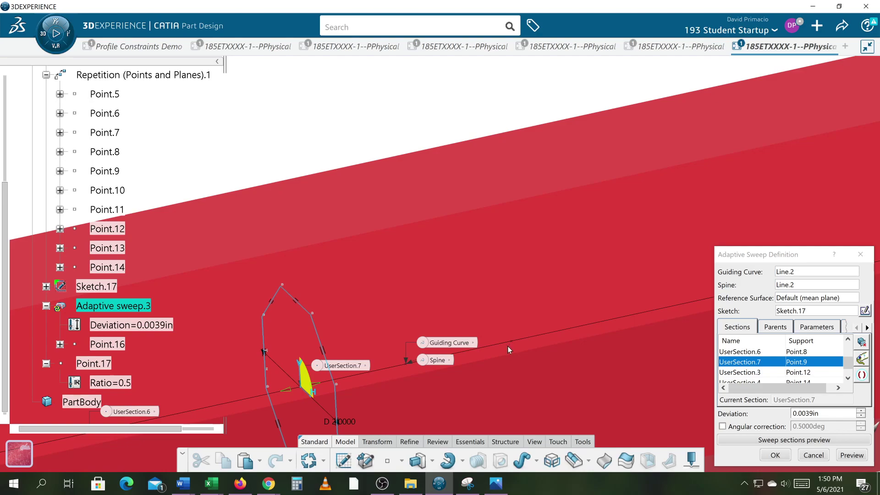
pyautogui.click(519, 345)
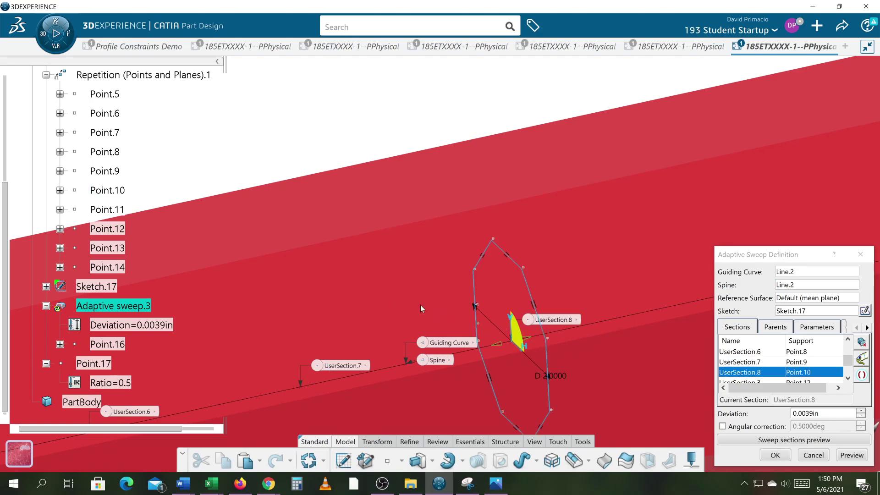
# Add UserSection.9 on Point.11 after UserSection.8
pyautogui.moveTo(500, 329); pyautogui.dragTo(477, 337, button='middle')
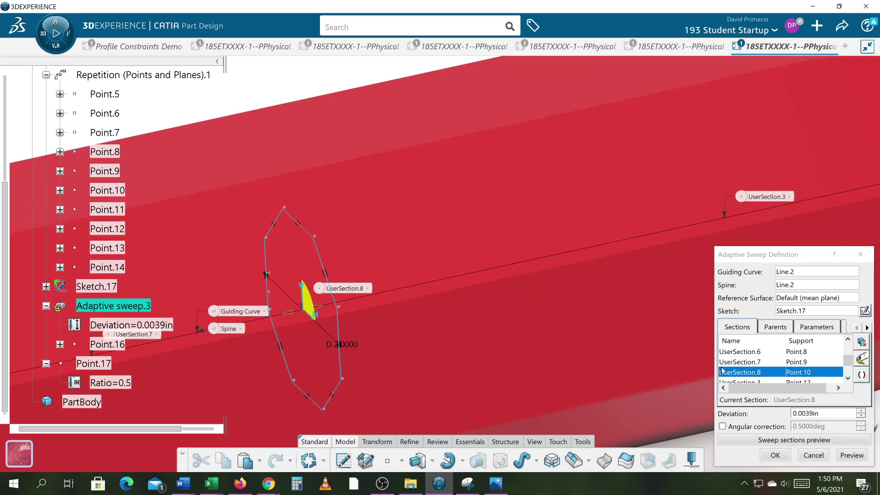
pyautogui.rightClick(729, 372)
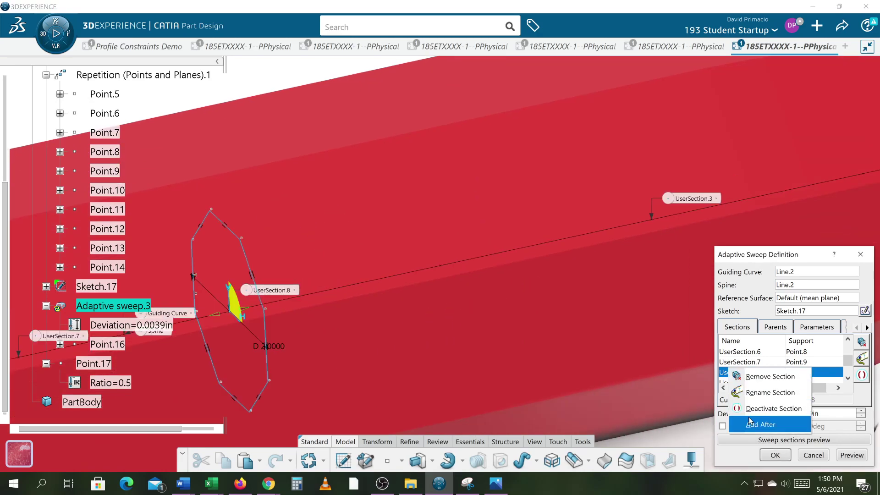
pyautogui.click(713, 415)
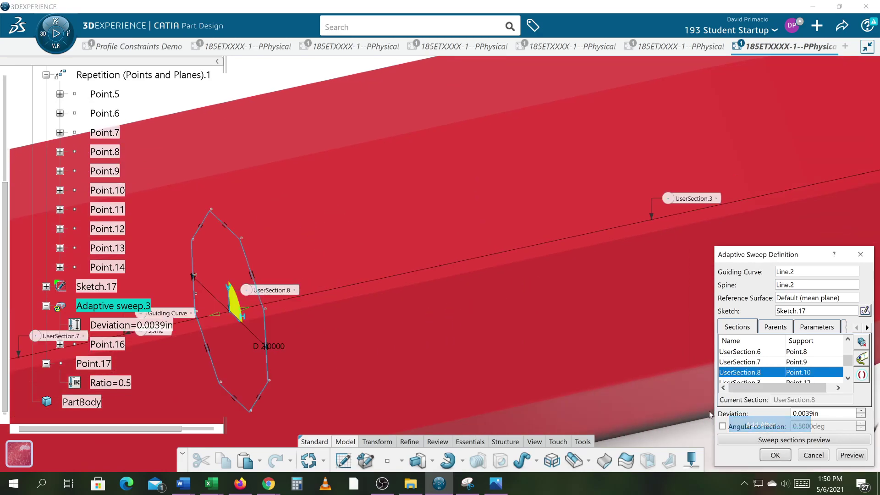
pyautogui.click(441, 267)
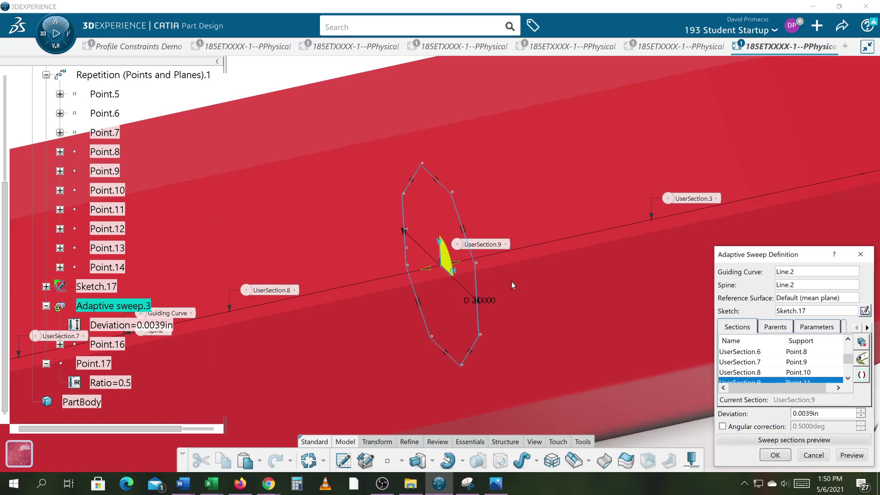
pyautogui.moveTo(523, 340); pyautogui.dragTo(440, 340, button='middle')
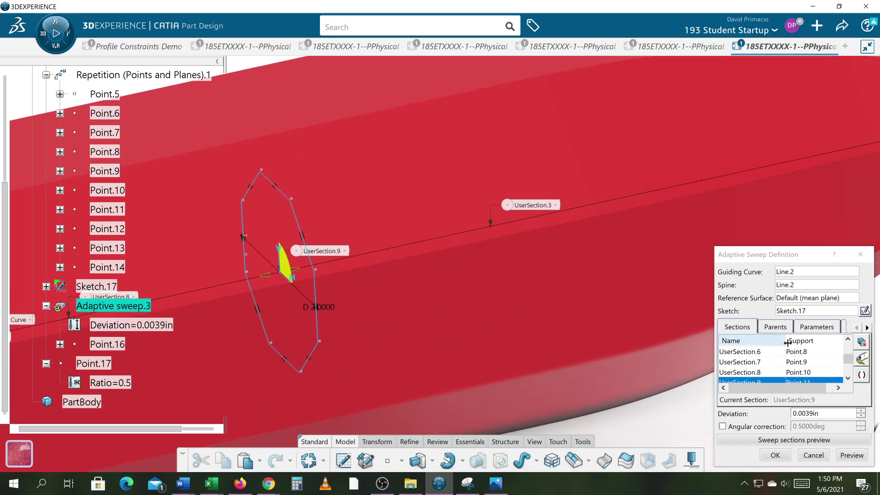
pyautogui.click(848, 378)
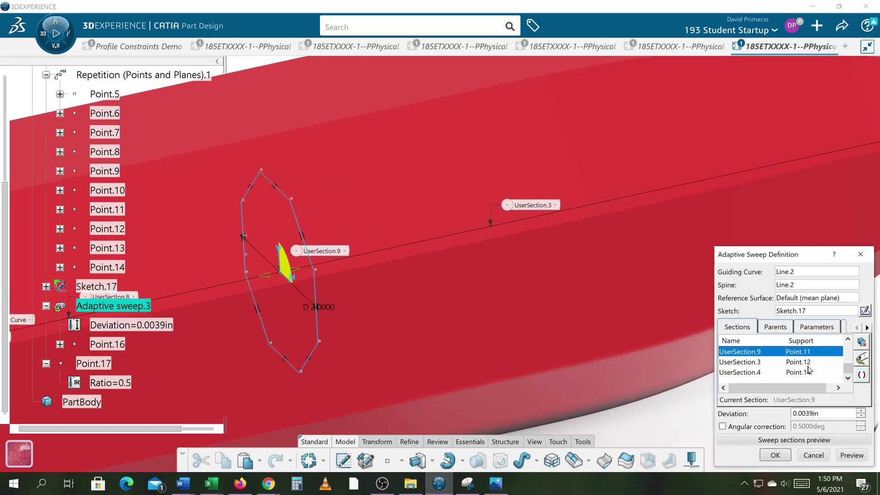
pyautogui.click(803, 363)
# Insert UserSection.10 on Point.13 after UserSection.3
pyautogui.rightClick(803, 362)
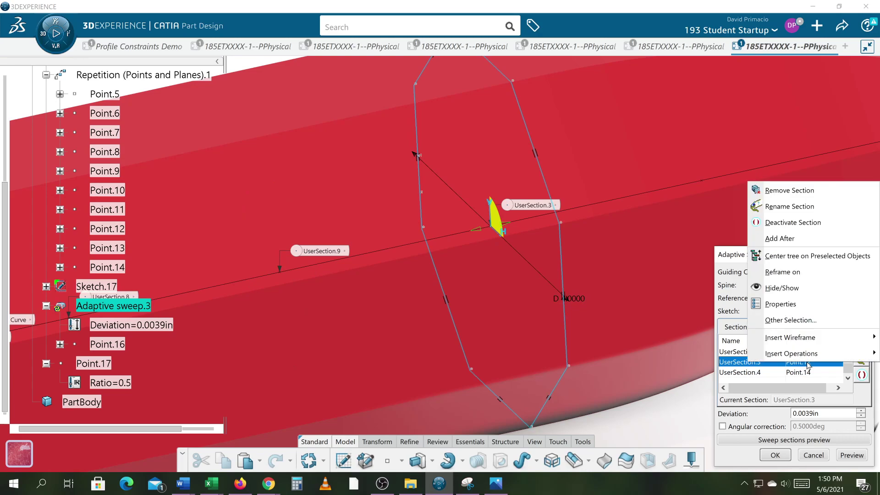
pyautogui.moveTo(791, 353)
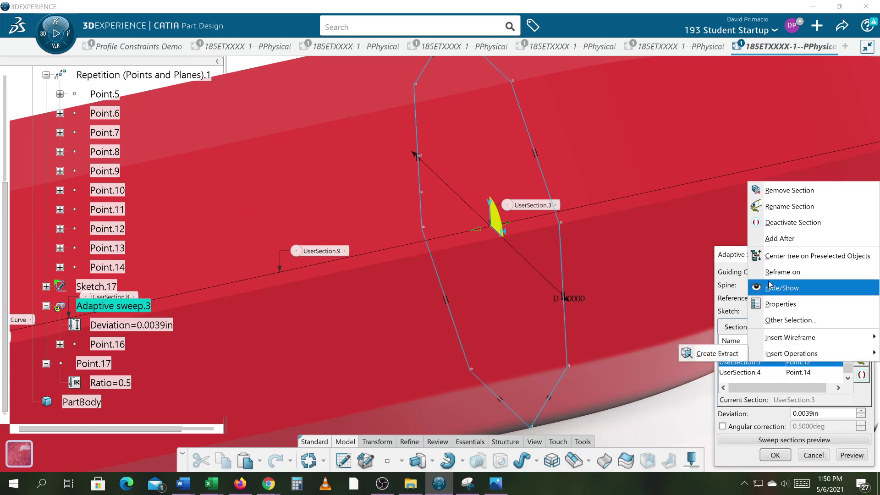
pyautogui.click(779, 238)
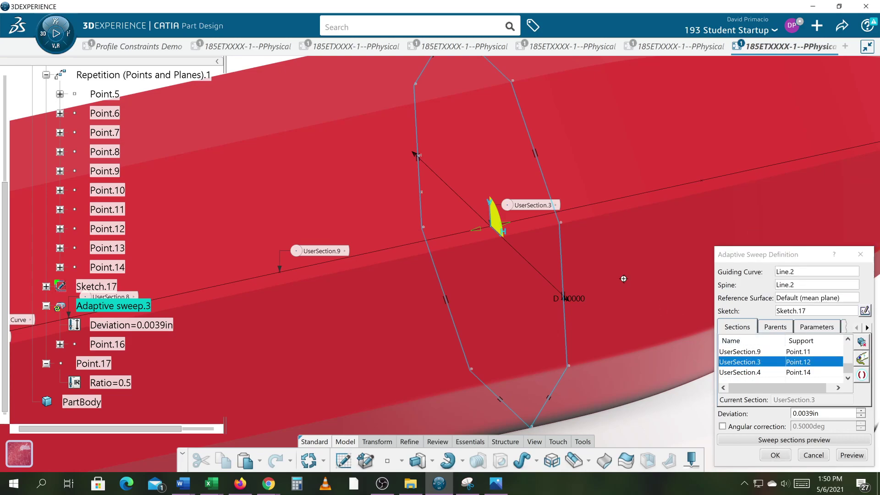
pyautogui.moveTo(471, 355); pyautogui.dragTo(487, 296, button='middle')
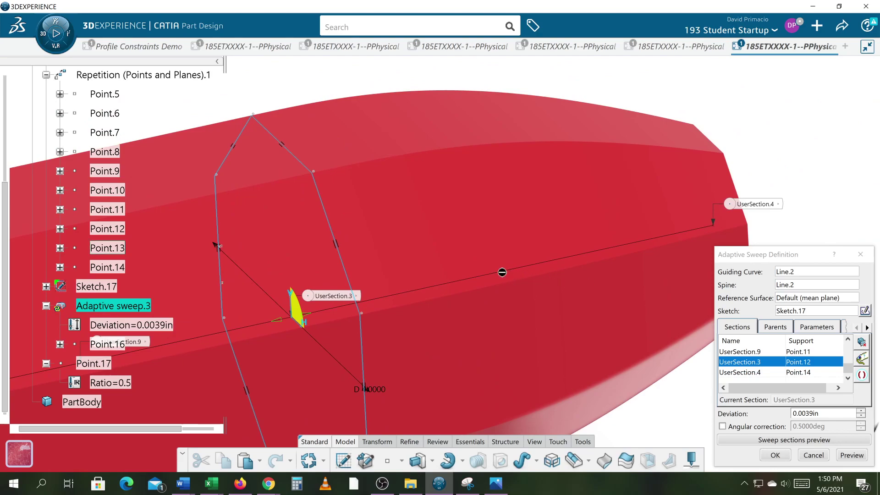
pyautogui.click(511, 271)
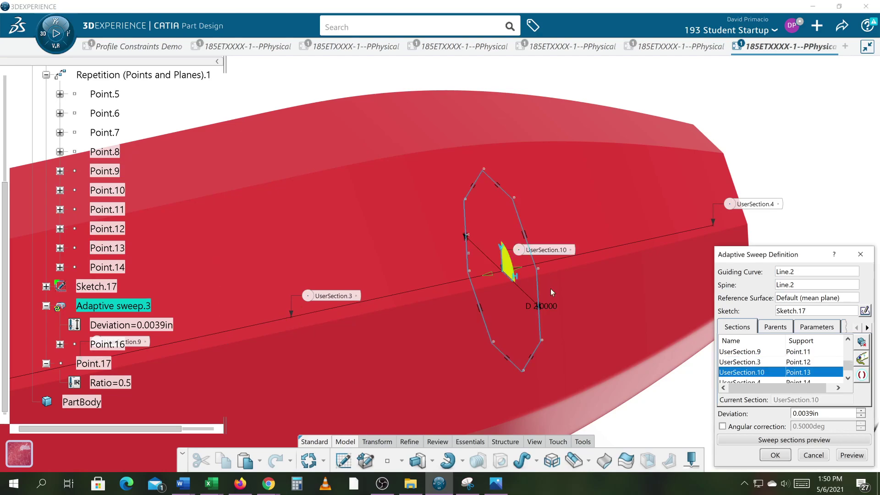
# Preview the ten-section sweep and zoom out to see the whole bar
pyautogui.click(844, 455)
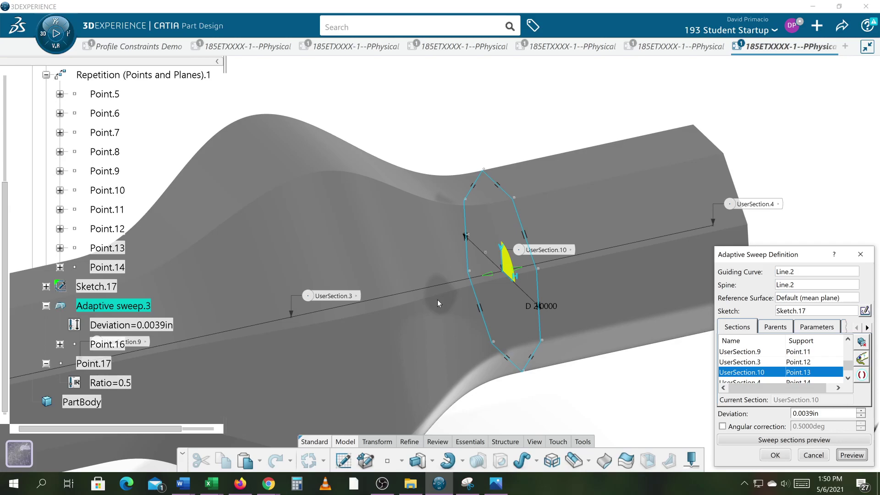
pyautogui.moveTo(437, 302)
pyautogui.mouseDown(button='middle')
pyautogui.moveTo(422, 360)
pyautogui.moveTo(398, 359)
pyautogui.moveTo(532, 270)
pyautogui.moveTo(515, 313)
pyautogui.mouseUp(button='middle')
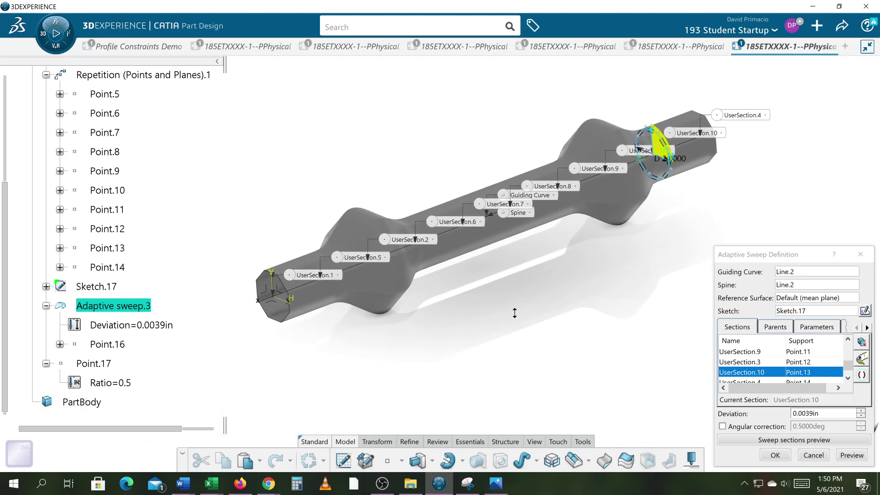
pyautogui.moveTo(495, 322)
pyautogui.mouseDown(button='middle')
pyautogui.moveTo(480, 346)
pyautogui.moveTo(517, 321)
pyautogui.mouseUp(button='middle')
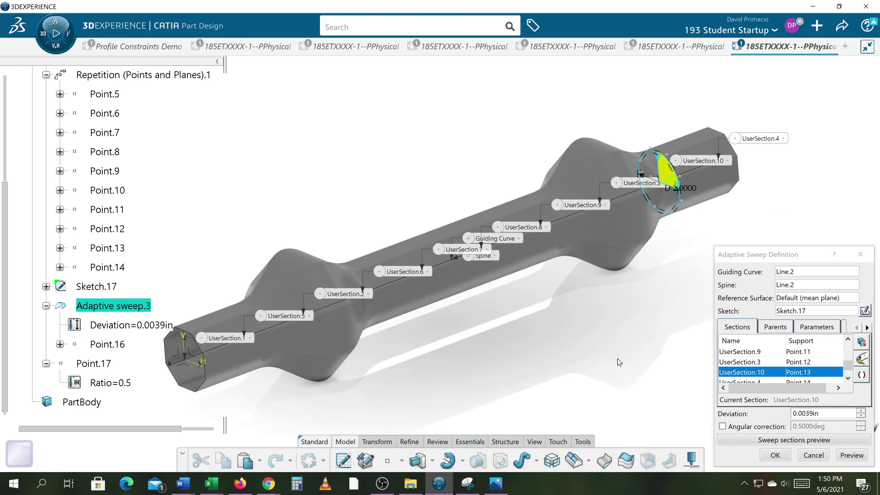
# Confirm the ten-section adaptive sweep, giving the grey octagonal bar with two bulges
pyautogui.click(764, 456)
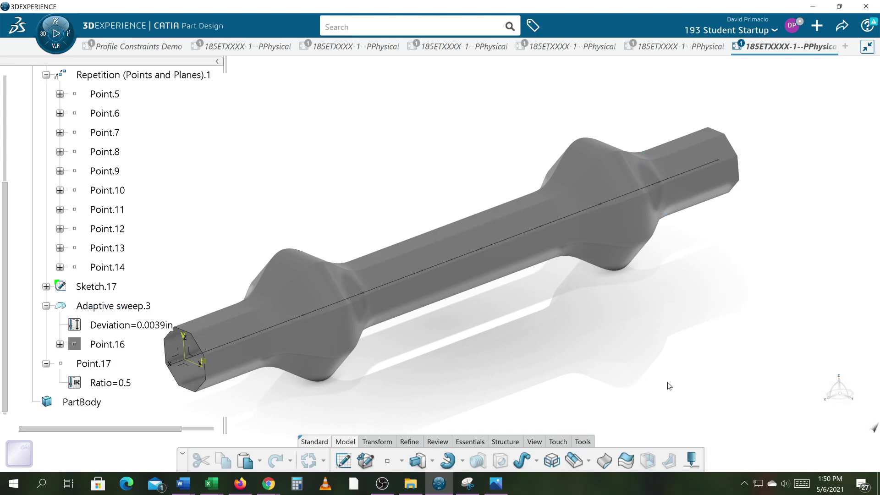
pyautogui.moveTo(669, 383)
pyautogui.mouseDown(button='middle')
pyautogui.moveTo(679, 386)
pyautogui.moveTo(669, 394)
pyautogui.mouseUp(button='middle')
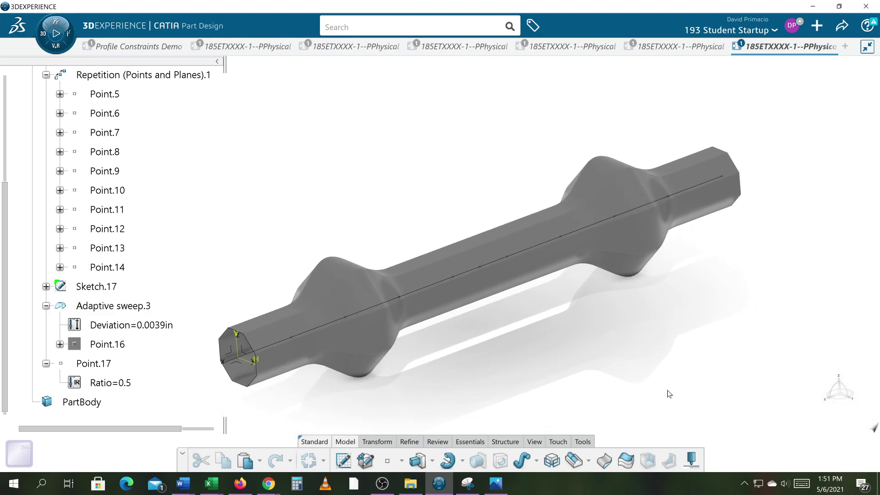